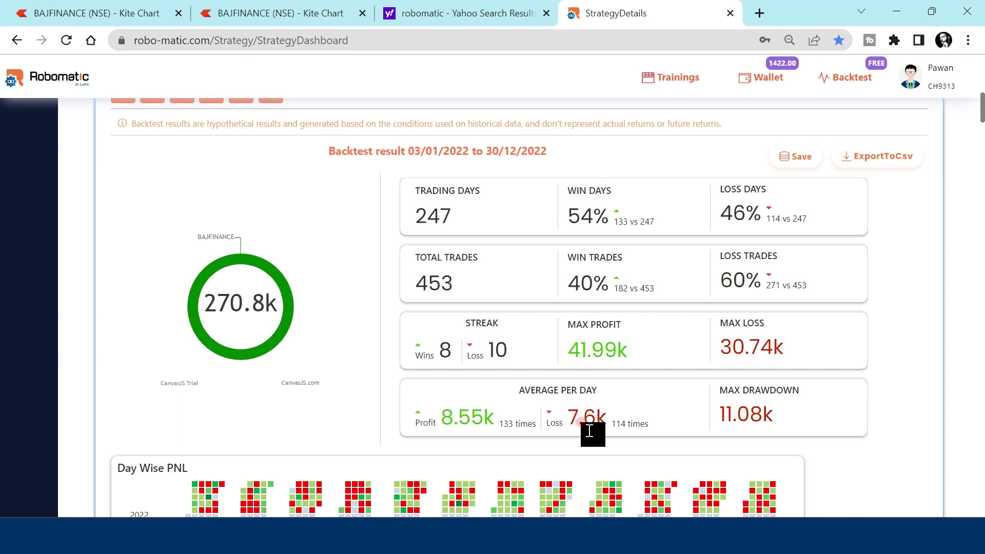
Set the backtest's From date to 01-01-2021 and run the BAJFINANCE backtest again
scroll(589, 430, "down", 2)
scroll(574, 411, "up", 5)
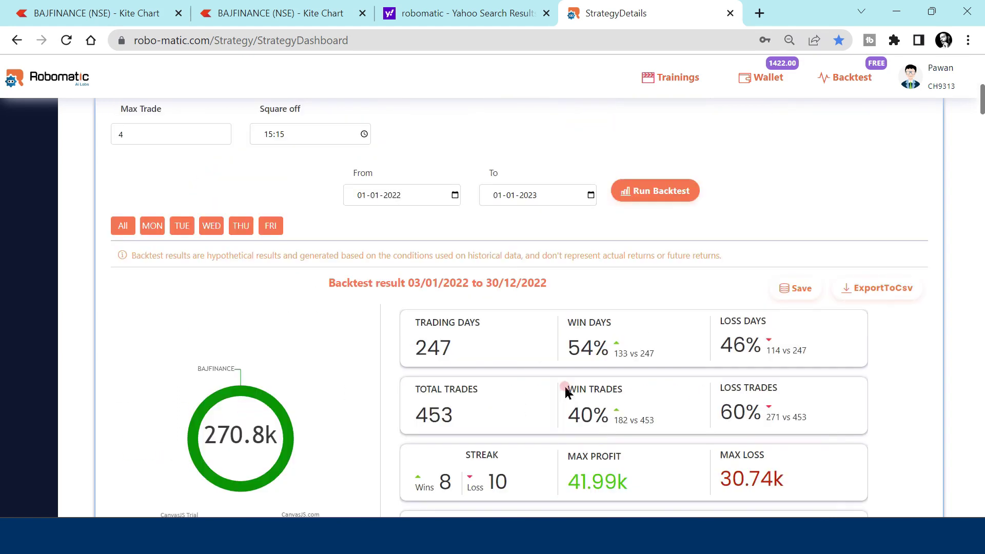
left_click(392, 195)
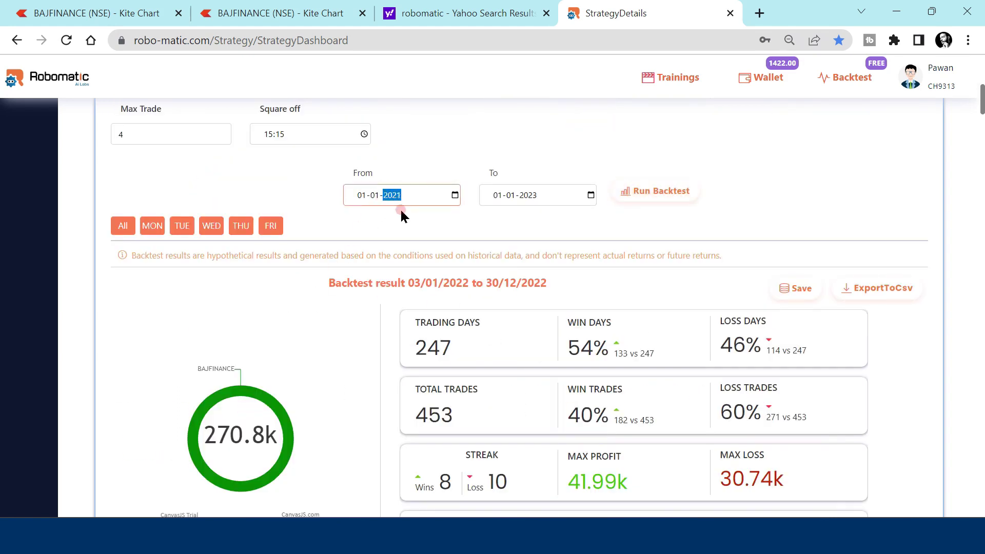
left_click(685, 193)
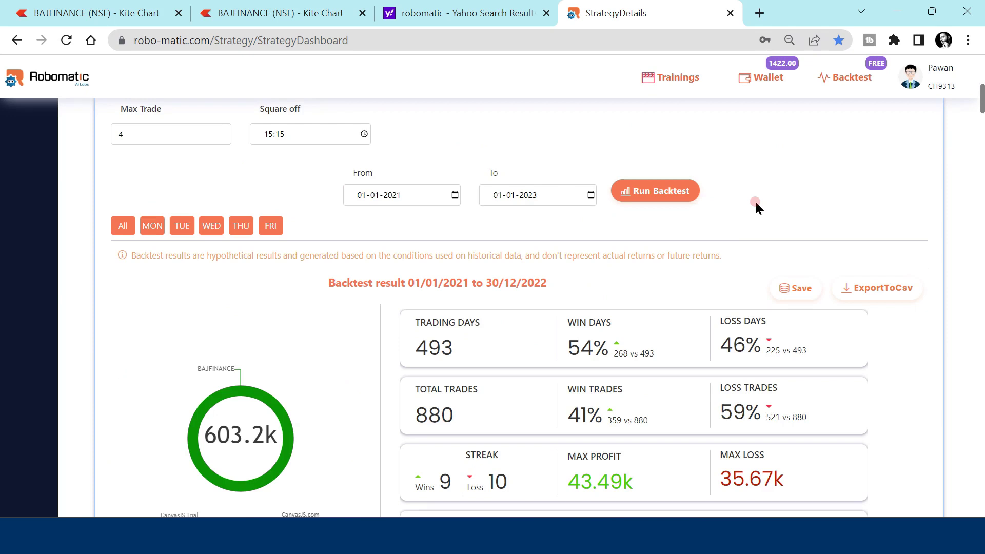
Change the backtest's From date to 01-01-2020 and rerun it for the longer period
scroll(755, 205, "up", 5)
scroll(755, 205, "down", 8)
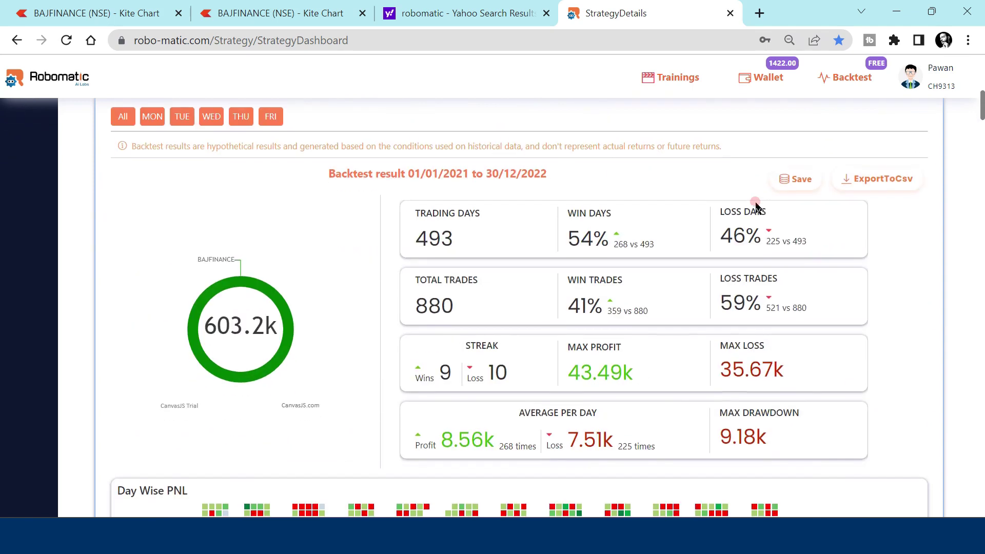
scroll(757, 205, "down", 5)
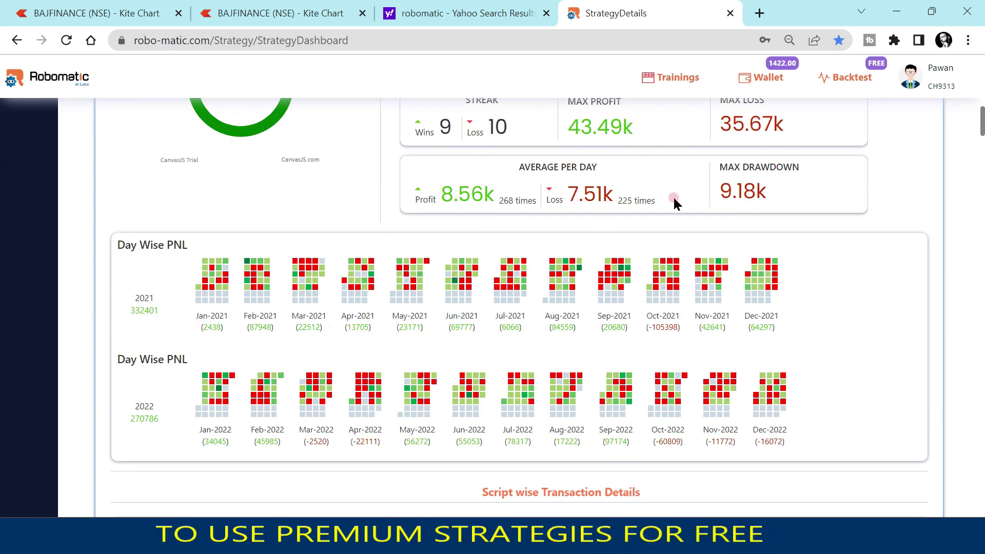
scroll(672, 195, "up", 9)
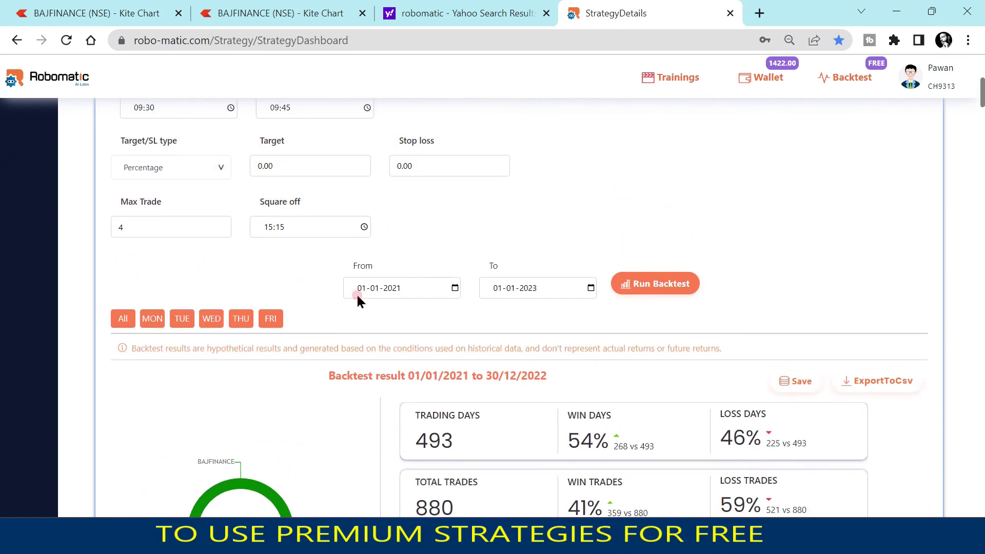
left_click(397, 292)
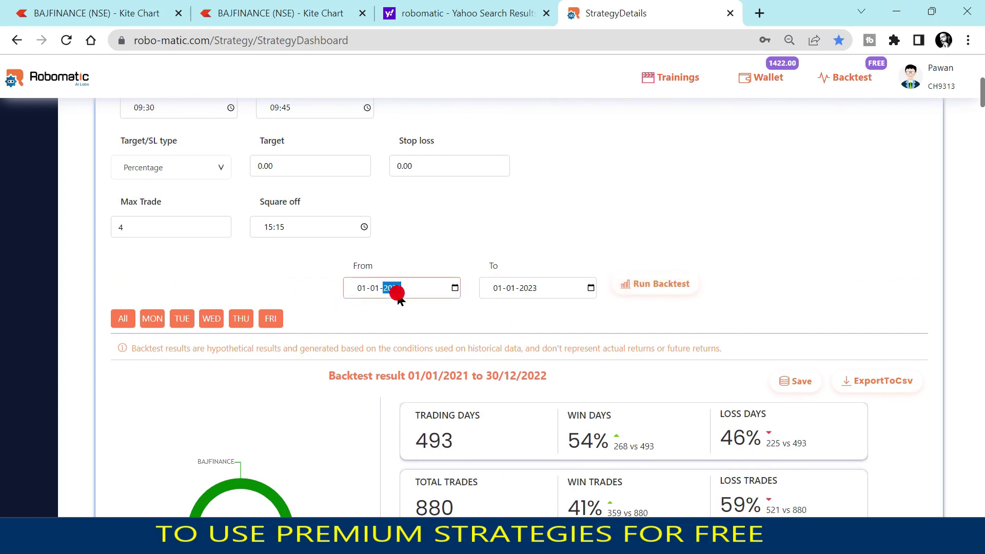
type("2020")
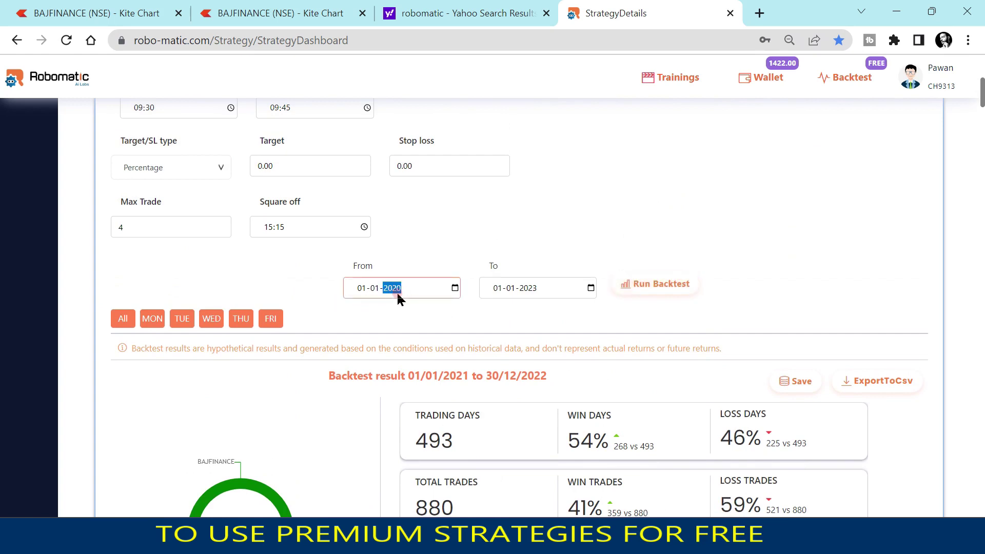
left_click(645, 288)
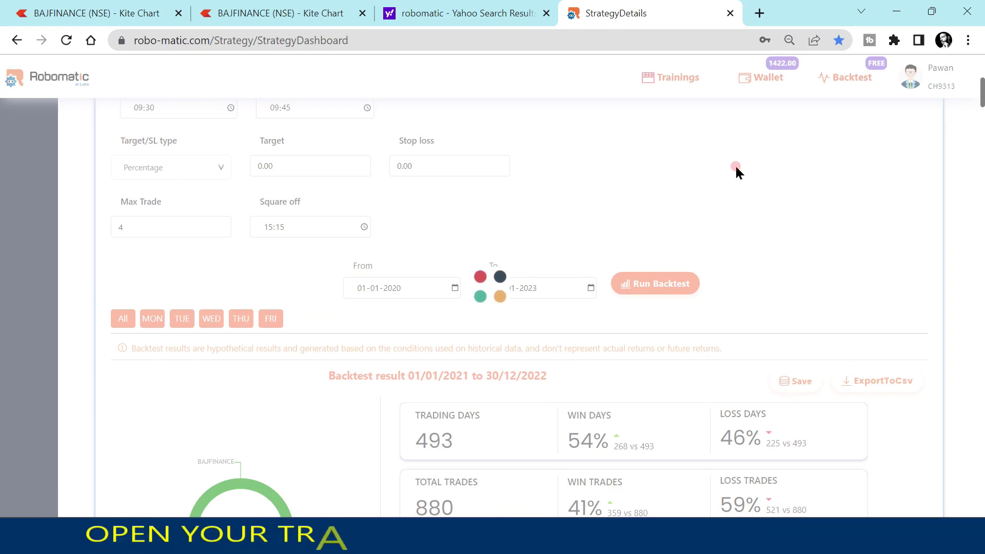
Review the three-year backtest's summary statistics and the day-wise PNL for 2020, 2021 and 2022
scroll(734, 166, "down", 2)
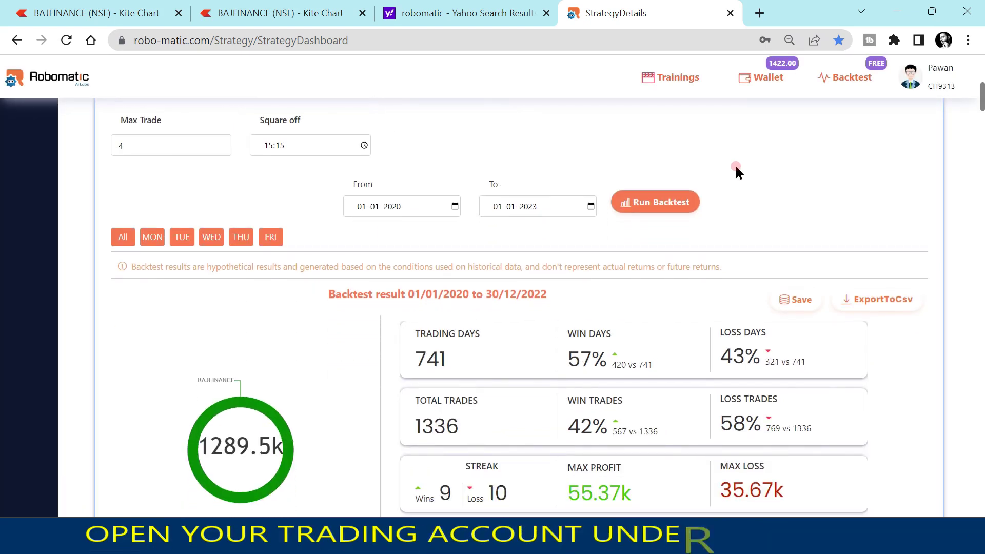
scroll(440, 413, "down", 3)
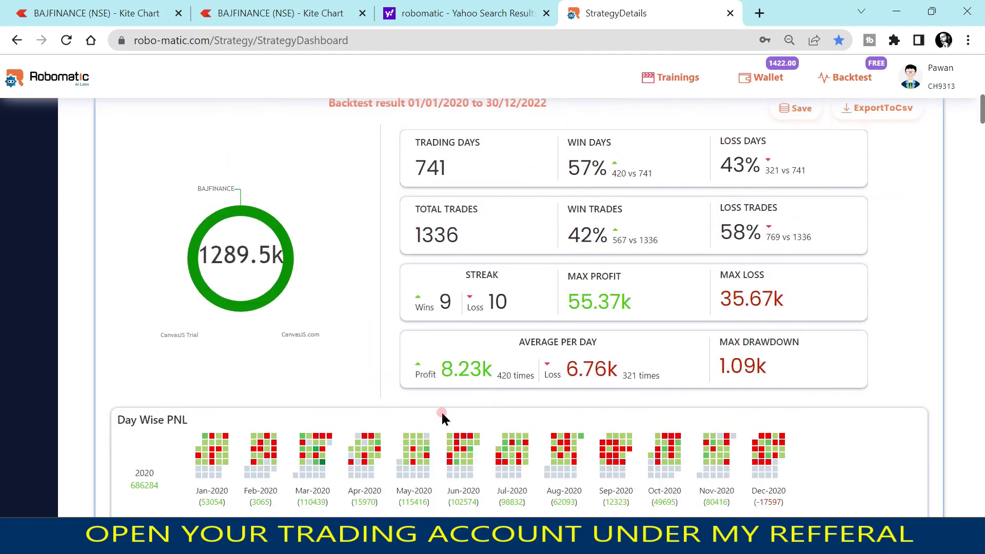
scroll(442, 415, "down", 1)
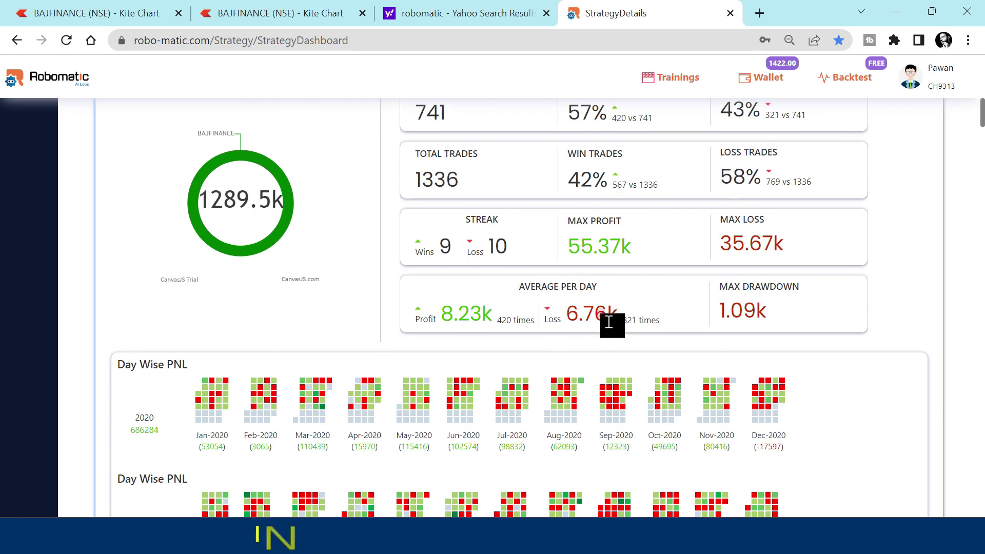
scroll(271, 334, "down", 2)
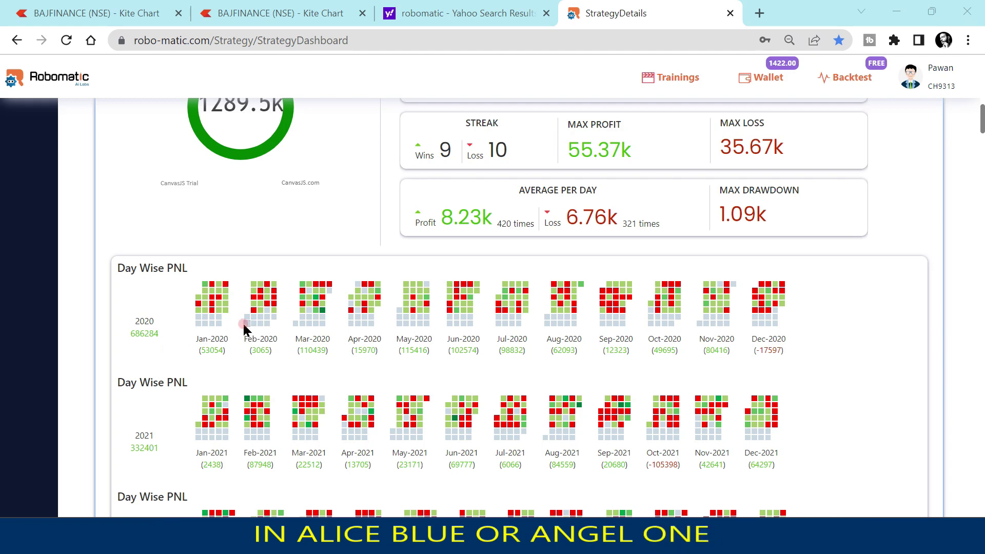
key("alt+Tab")
left_click(303, 363)
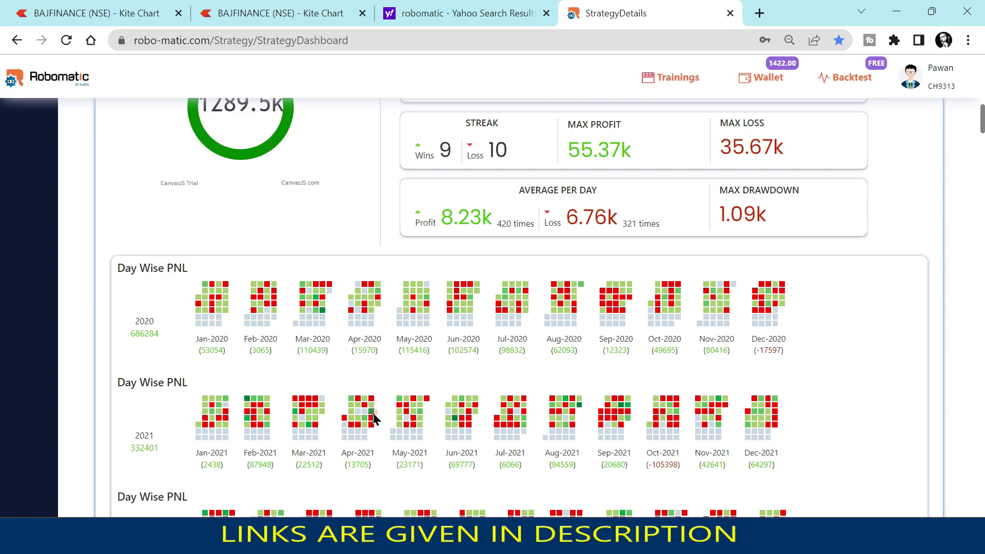
scroll(366, 459, "down", 3)
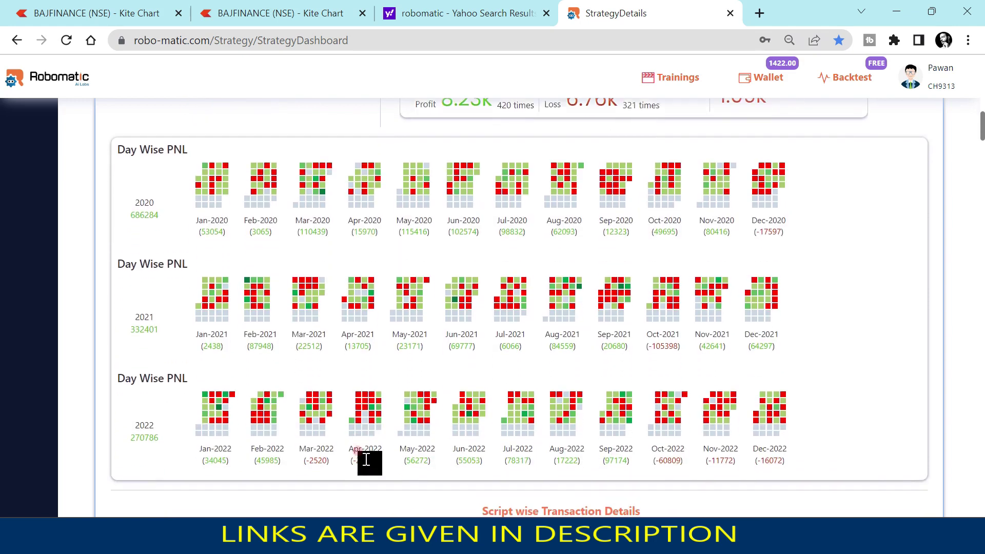
scroll(366, 459, "up", 5)
scroll(366, 464, "up", 7)
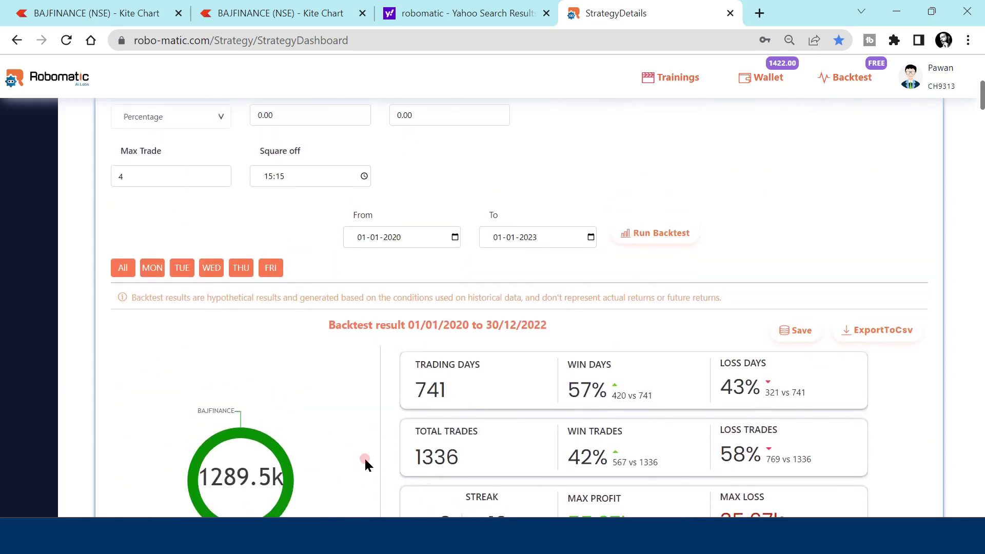
Extend the backtest by setting its From date to 01-01-2018, and run it
scroll(404, 256, "up", 1)
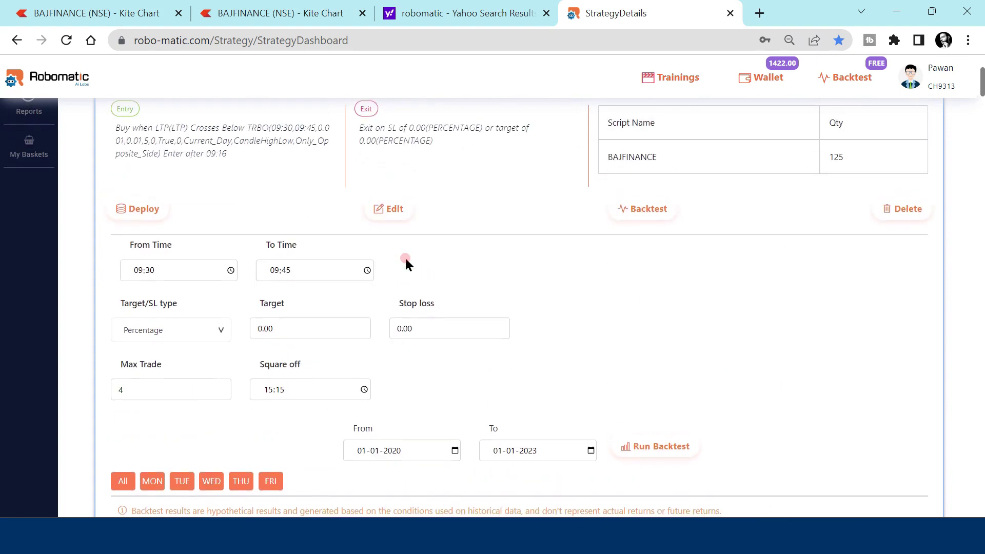
scroll(404, 256, "down", 1)
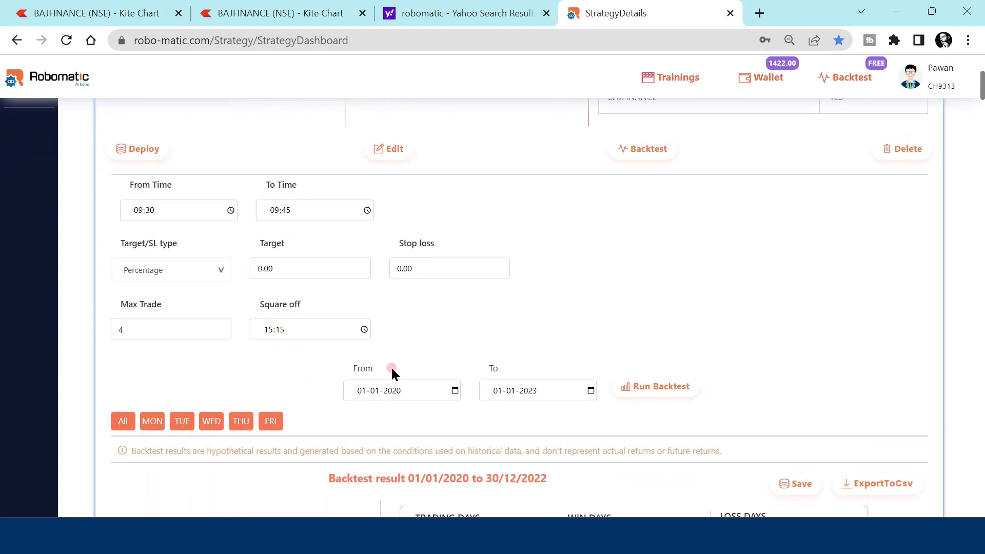
left_click(392, 391)
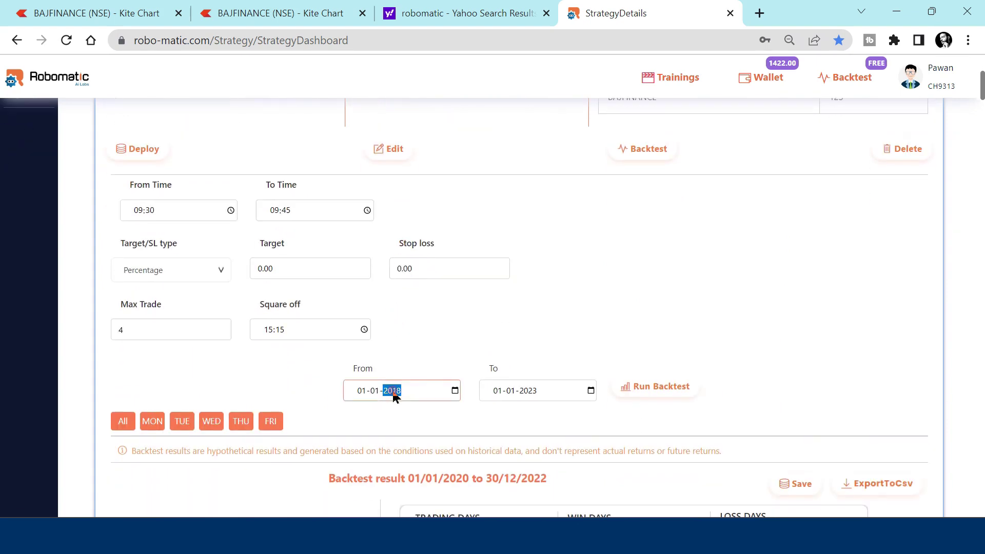
left_click(674, 392)
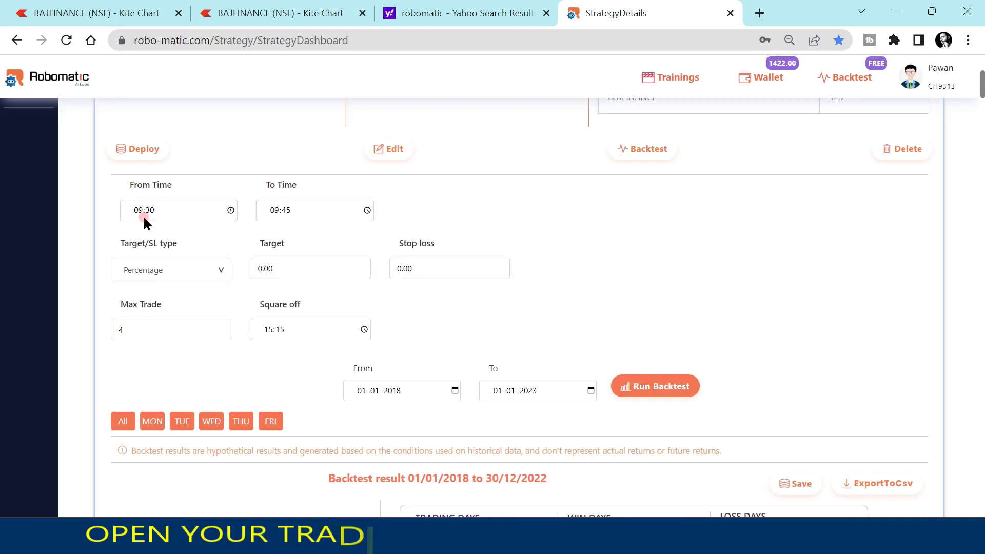
Look through the five-year backtest's summary and yearly PNL, and expand BAJFINANCE's script-wise transaction details
scroll(254, 351, "down", 6)
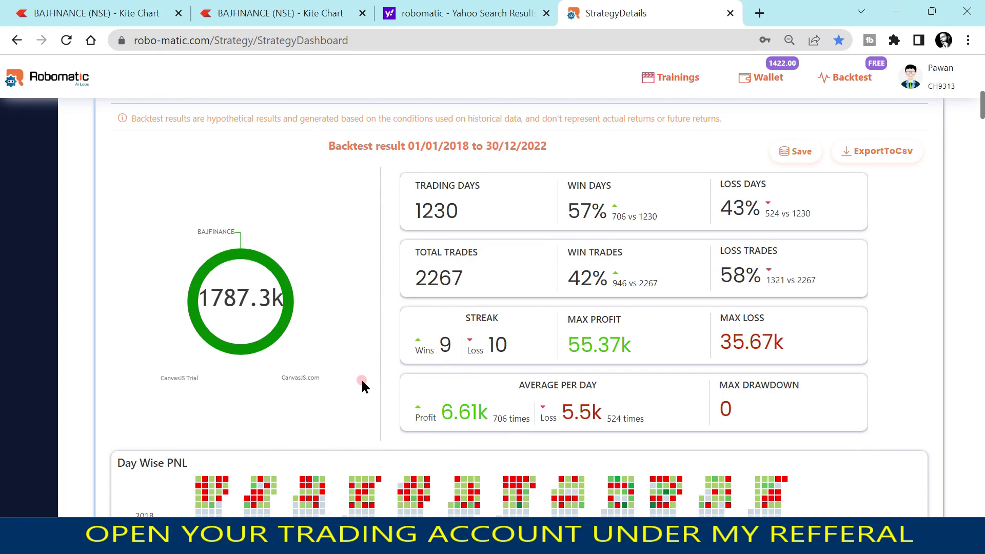
scroll(361, 382, "down", 5)
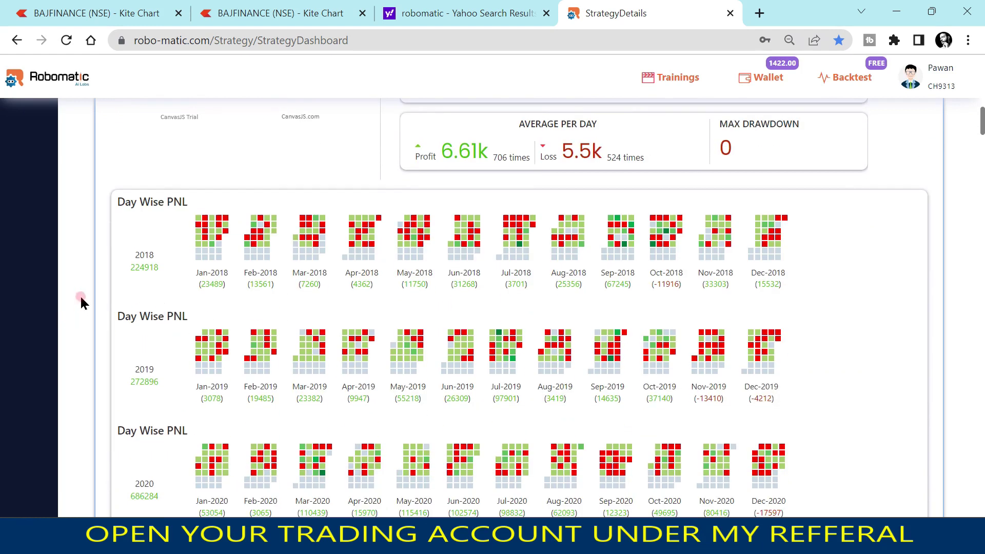
scroll(148, 346, "down", 3)
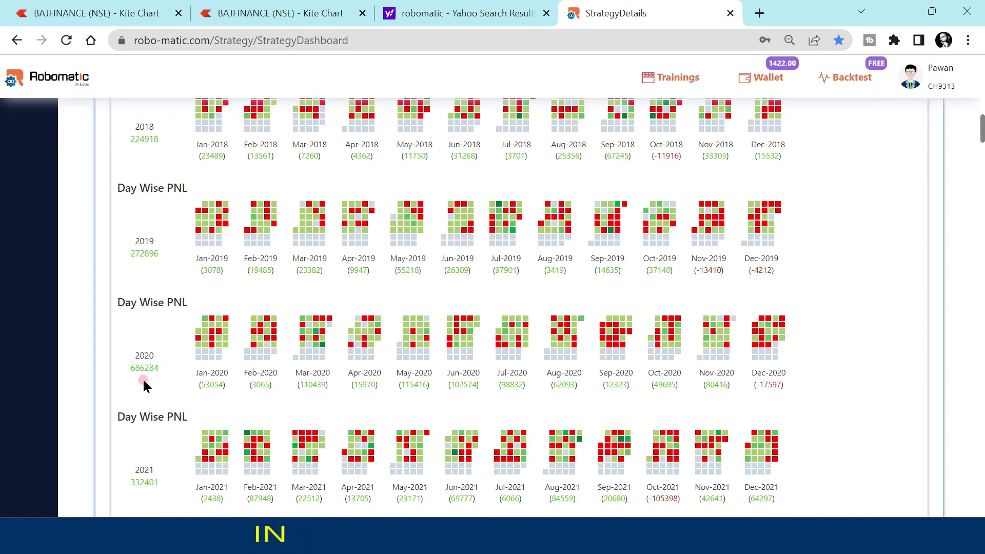
scroll(137, 380, "down", 3)
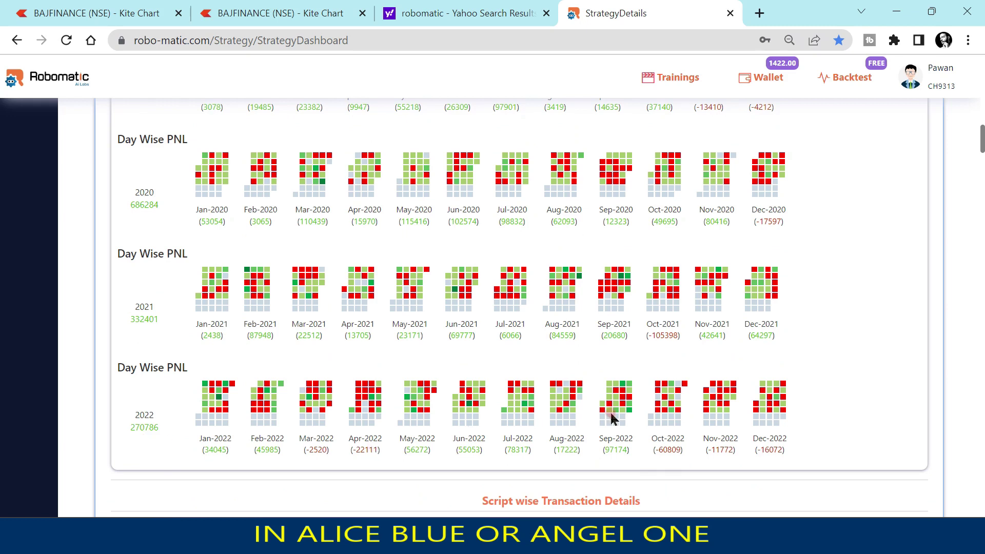
scroll(829, 278, "down", 5)
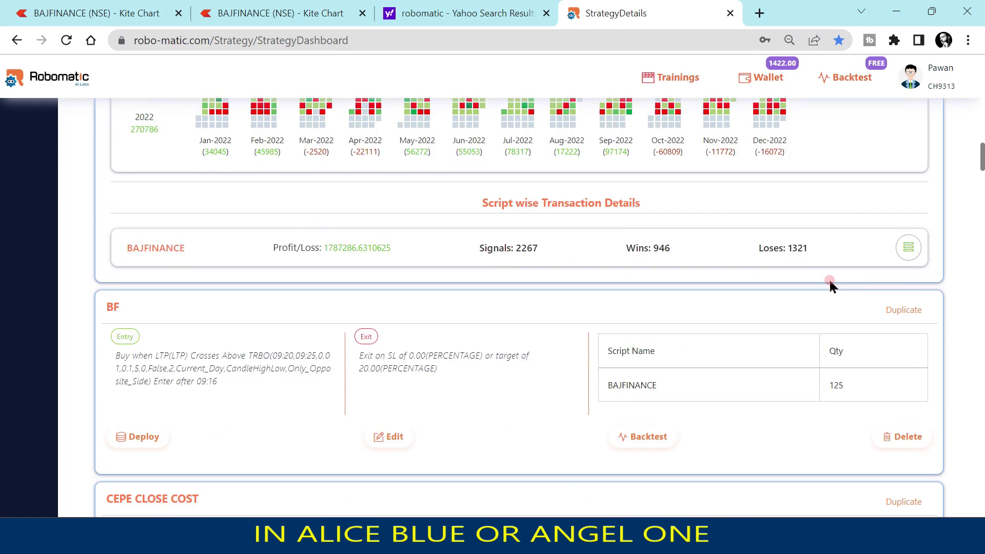
left_click(904, 253)
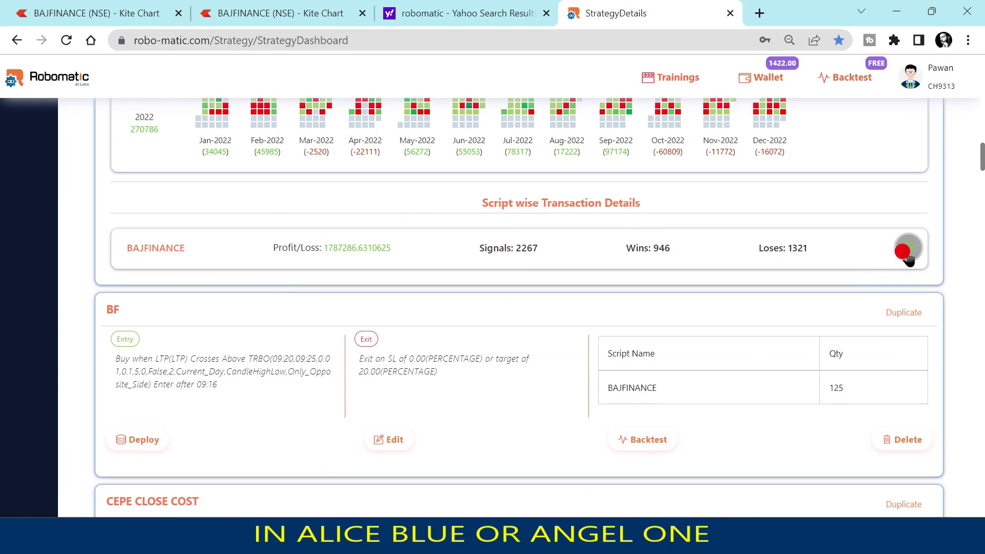
Examine the BAJFINANCE transaction list through to its last trades and highlight the first 30/12/2022 entry's date
scroll(660, 354, "down", 5)
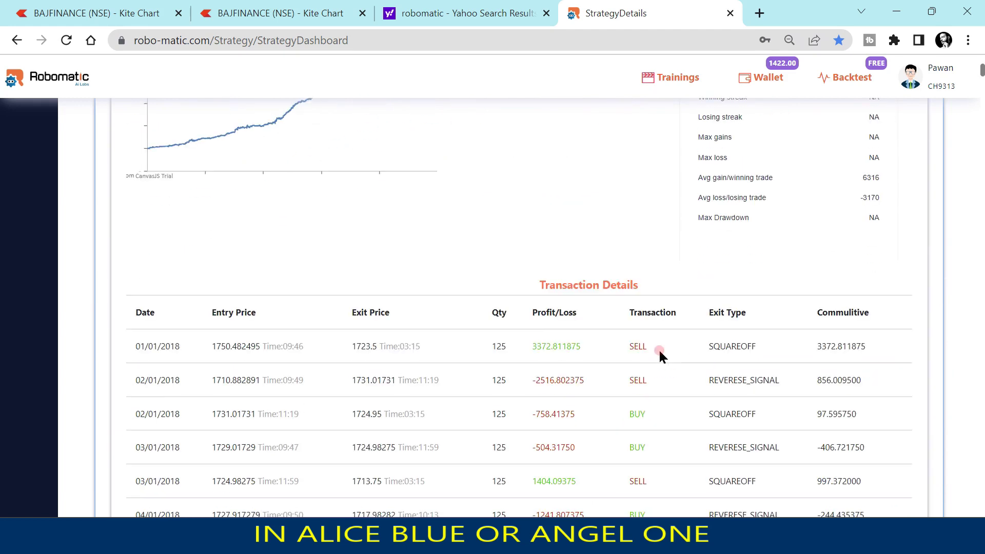
scroll(660, 354, "down", 3)
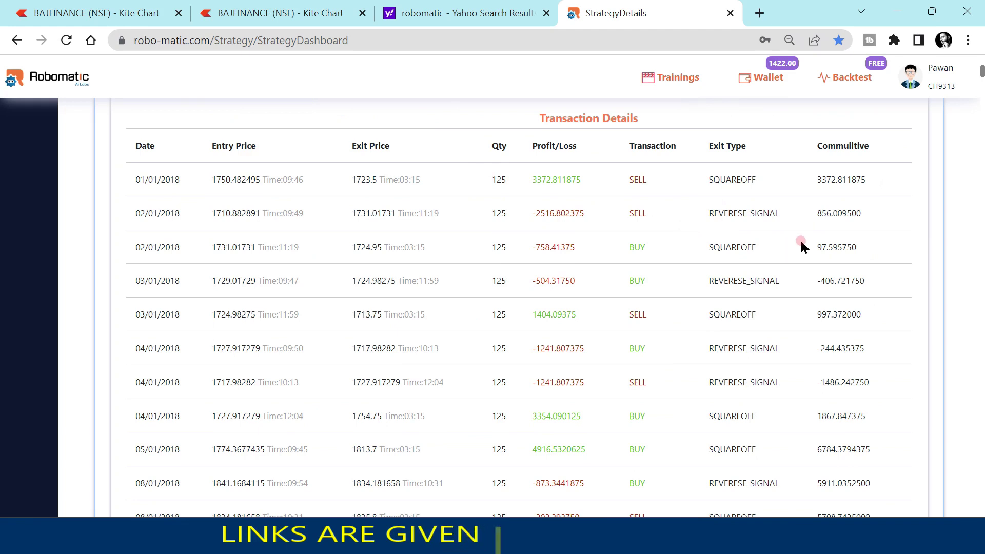
left_click_drag(980, 72, 930, 477)
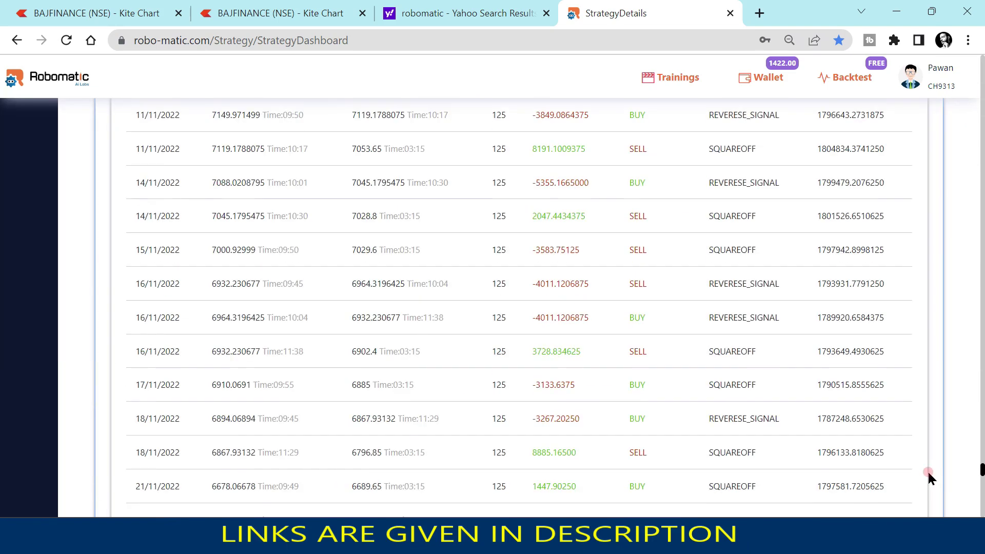
scroll(928, 474, "down", 8)
scroll(672, 428, "down", 12)
scroll(673, 431, "down", 20)
scroll(144, 221, "up", 8)
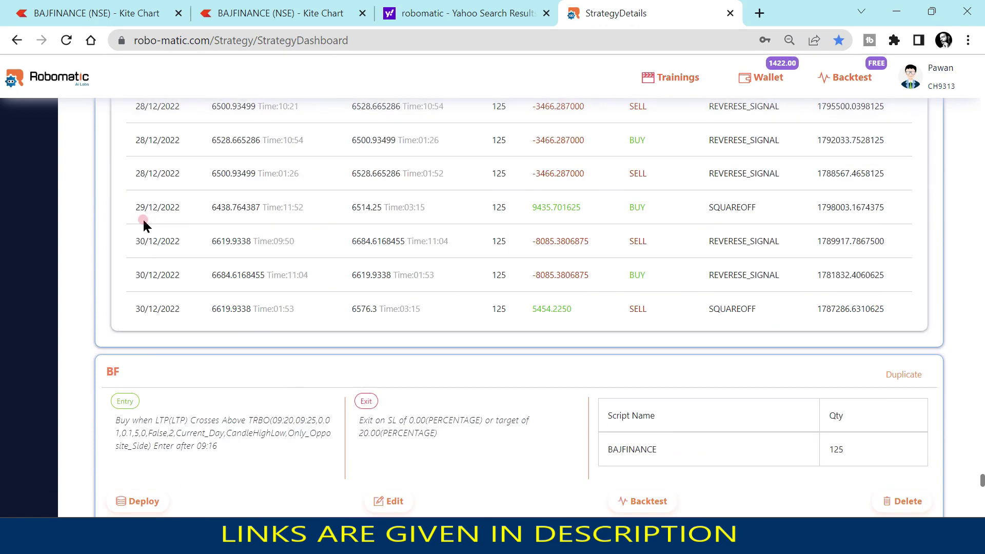
left_click_drag(129, 242, 180, 250)
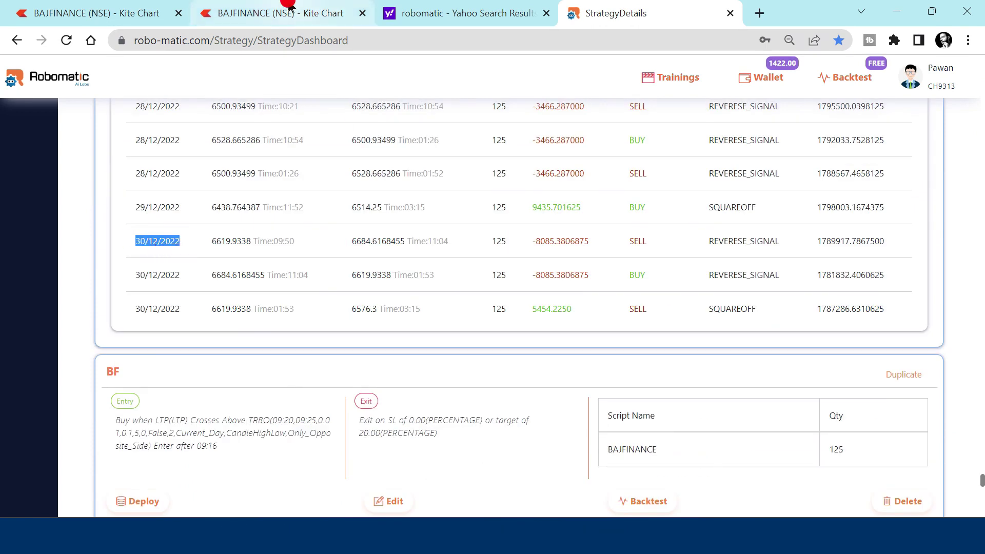
Switch to the BAJFINANCE 15-minute Kite chart and bring the 30/12 session's candles into view
left_click(289, 7)
left_click_drag(186, 296, 651, 345)
left_click_drag(255, 310, 451, 297)
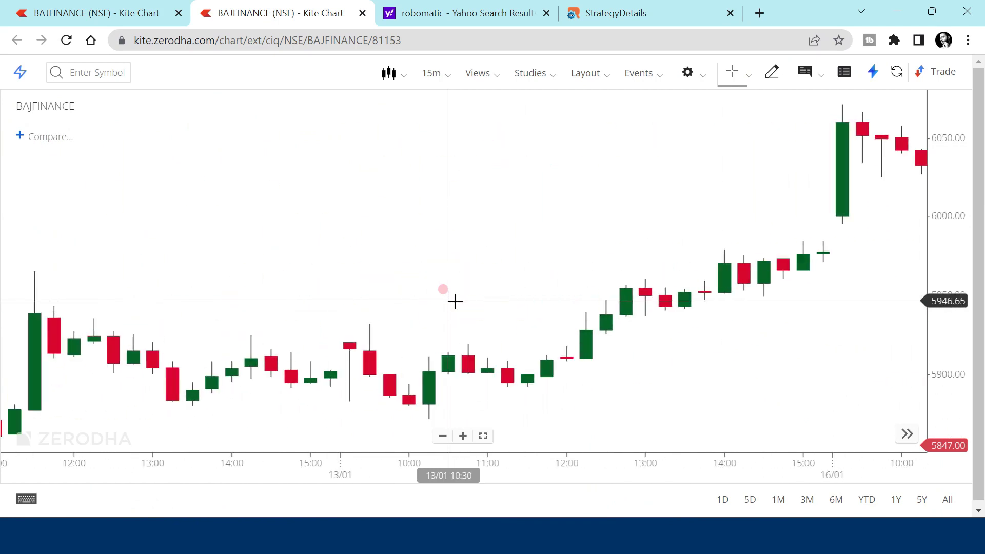
left_click_drag(402, 374, 290, 362)
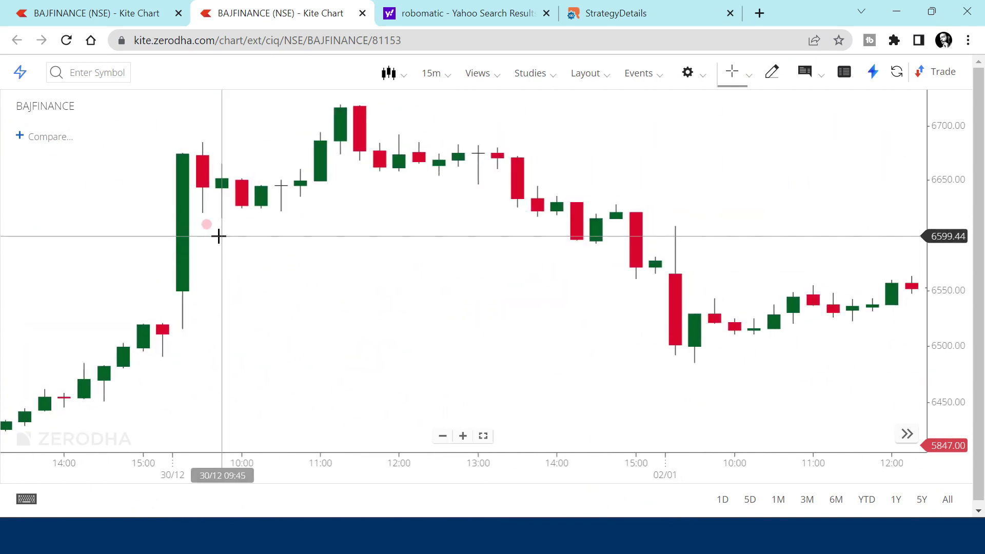
Draw a channel about 29 bars long over the 30/12 09:30 candle's high-low range, and turn on the chart's heads-up display
left_click(773, 72)
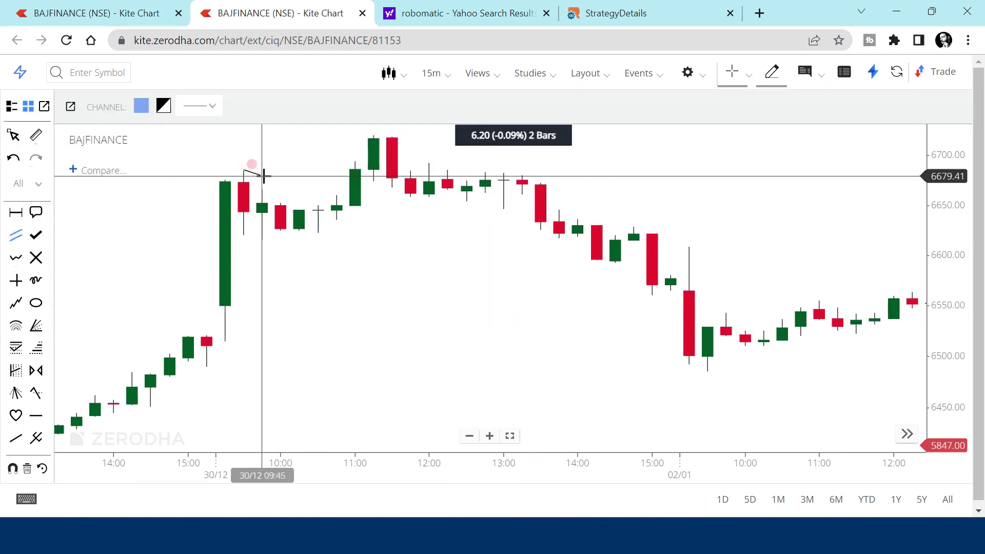
left_click(511, 175)
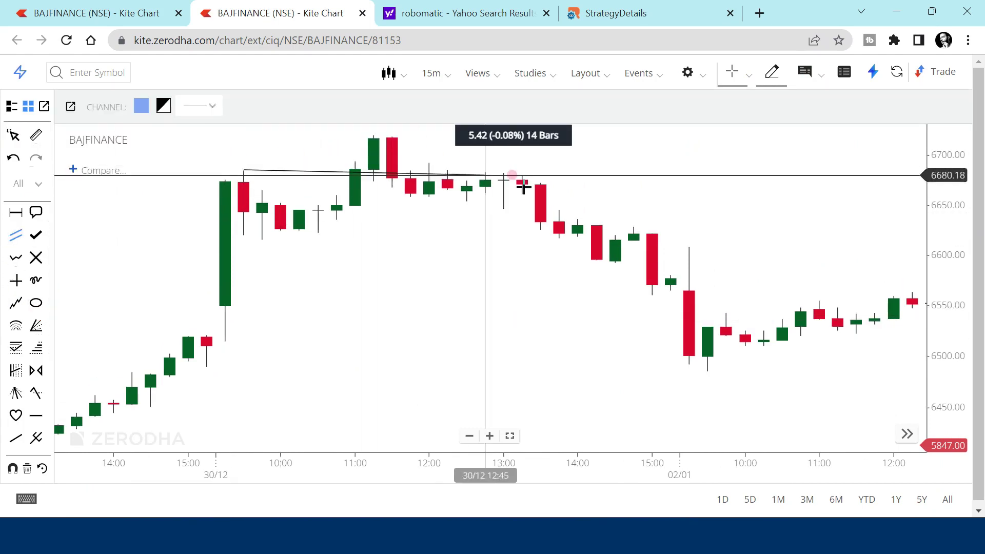
left_click(764, 169)
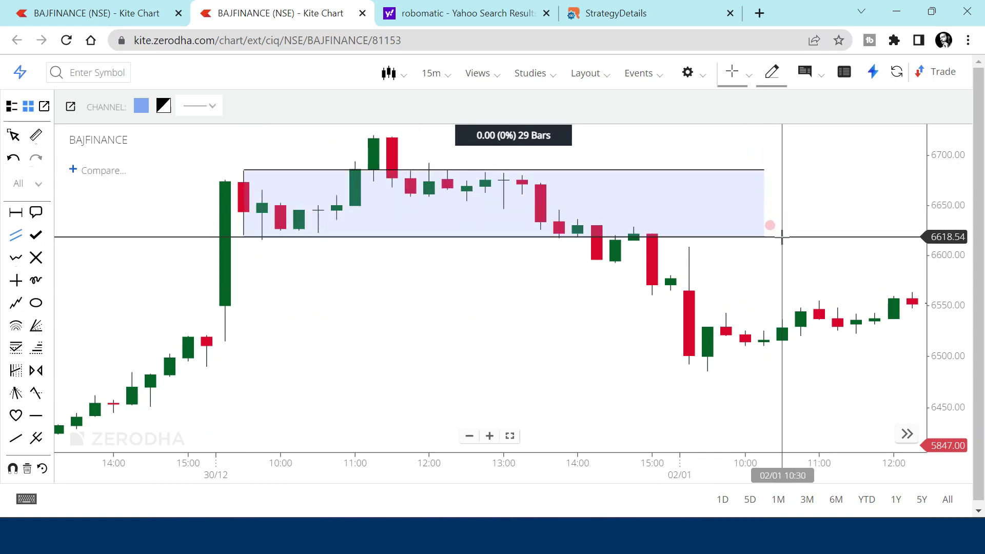
left_click(780, 236)
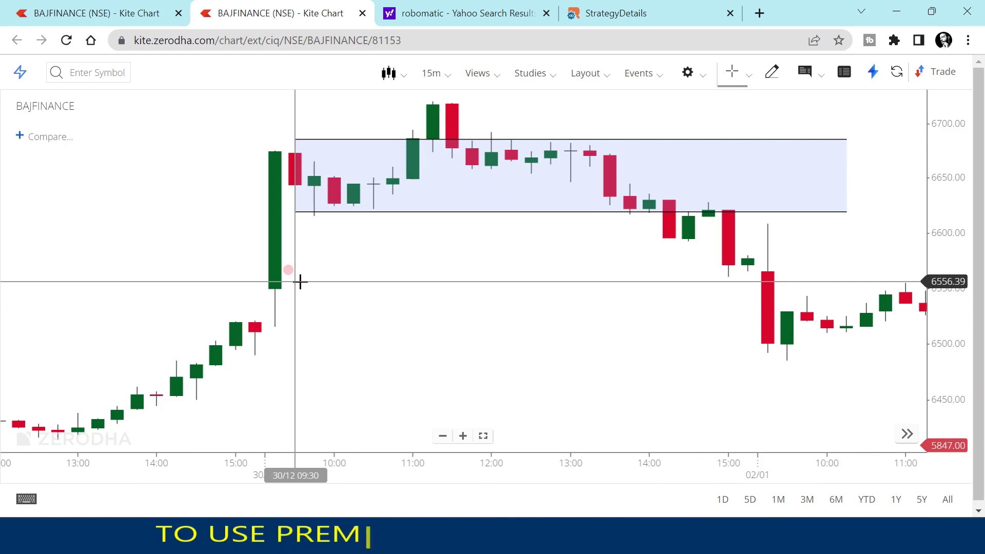
left_click(748, 82)
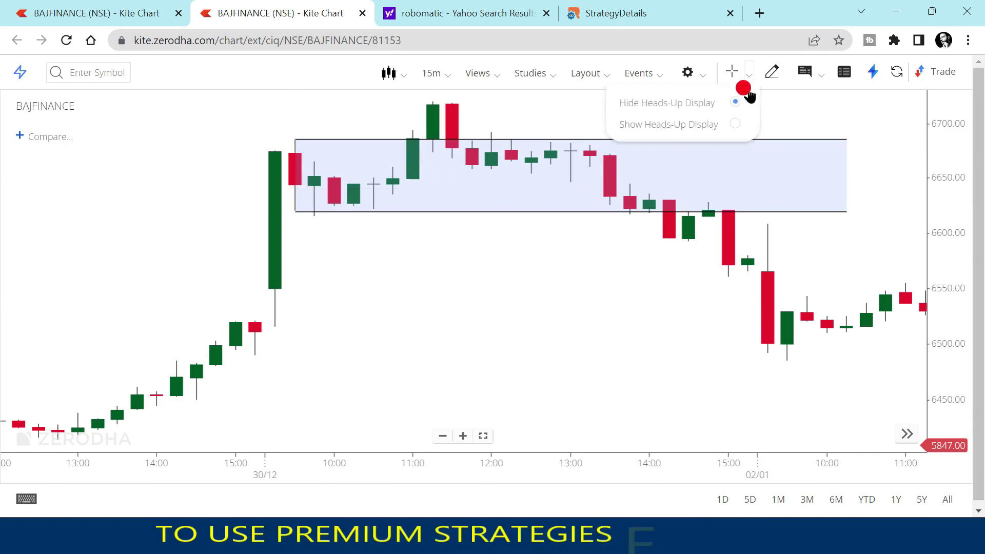
left_click(737, 122)
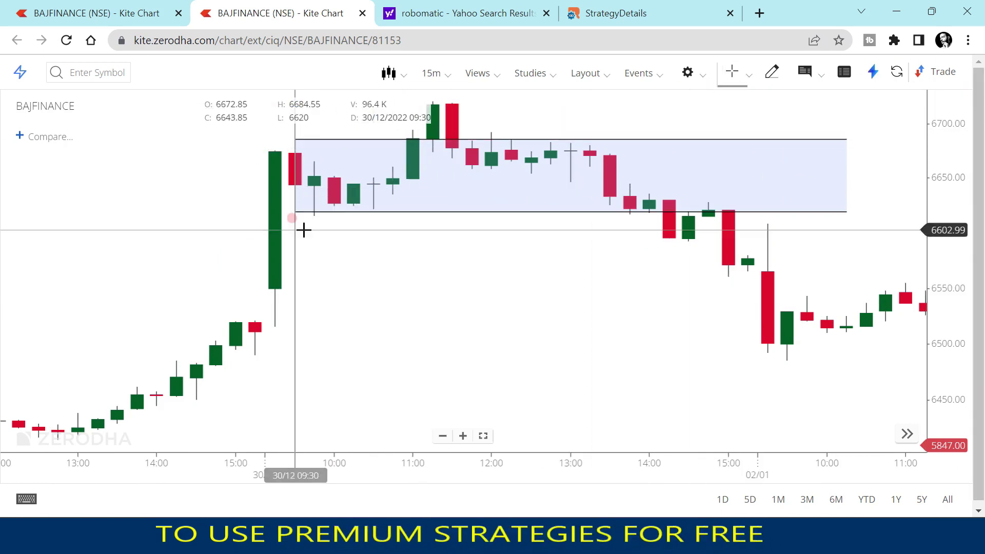
Check the side, entry price and exit price of the first 30/12/2022 trade in Robomatic's transaction list, and return to the Kite chart
left_click(677, 9)
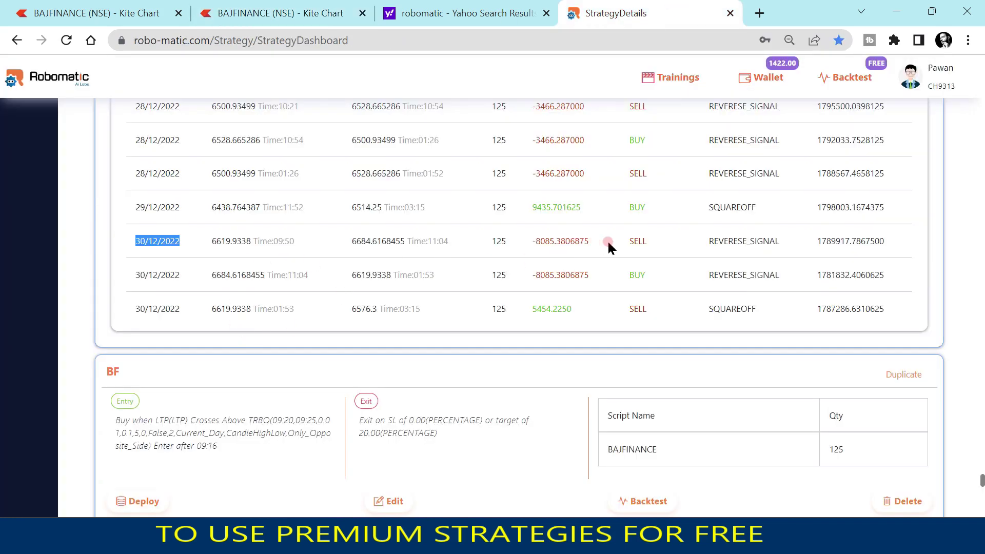
double_click(637, 241)
left_click_drag(210, 242, 252, 243)
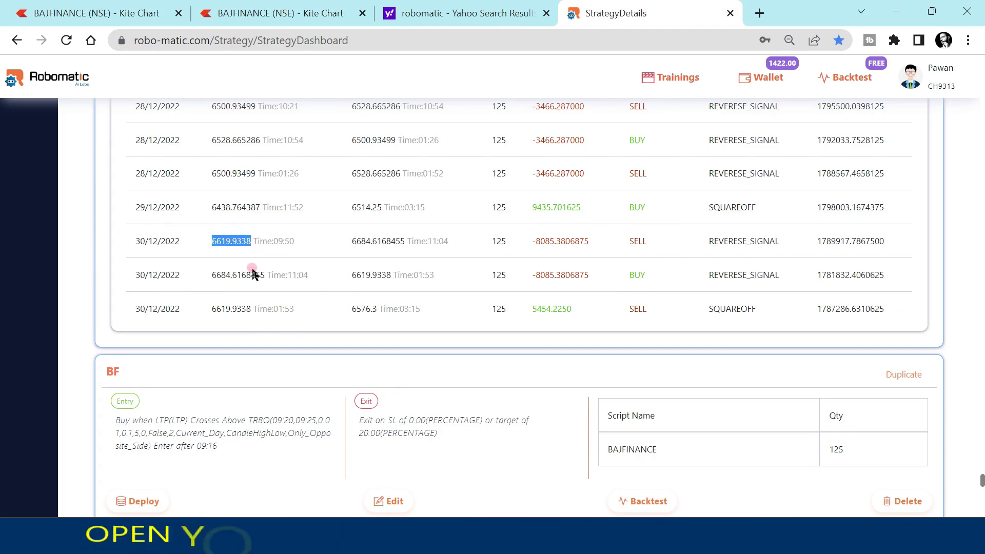
left_click_drag(352, 242, 379, 251)
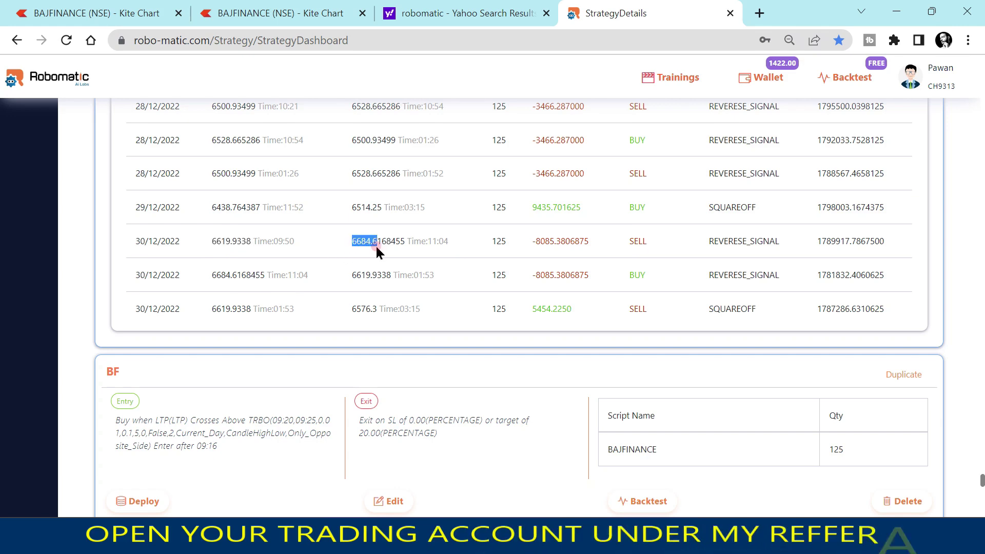
left_click(246, 13)
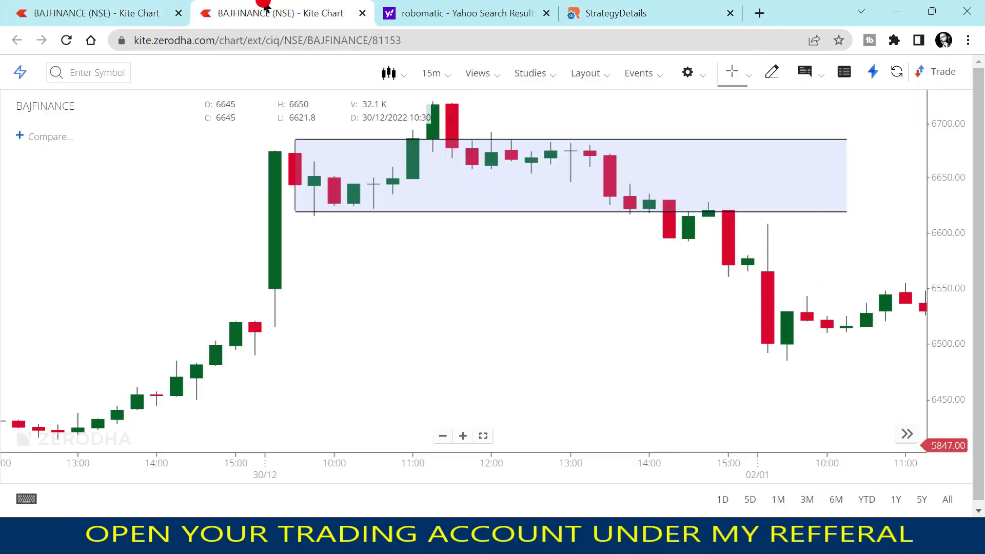